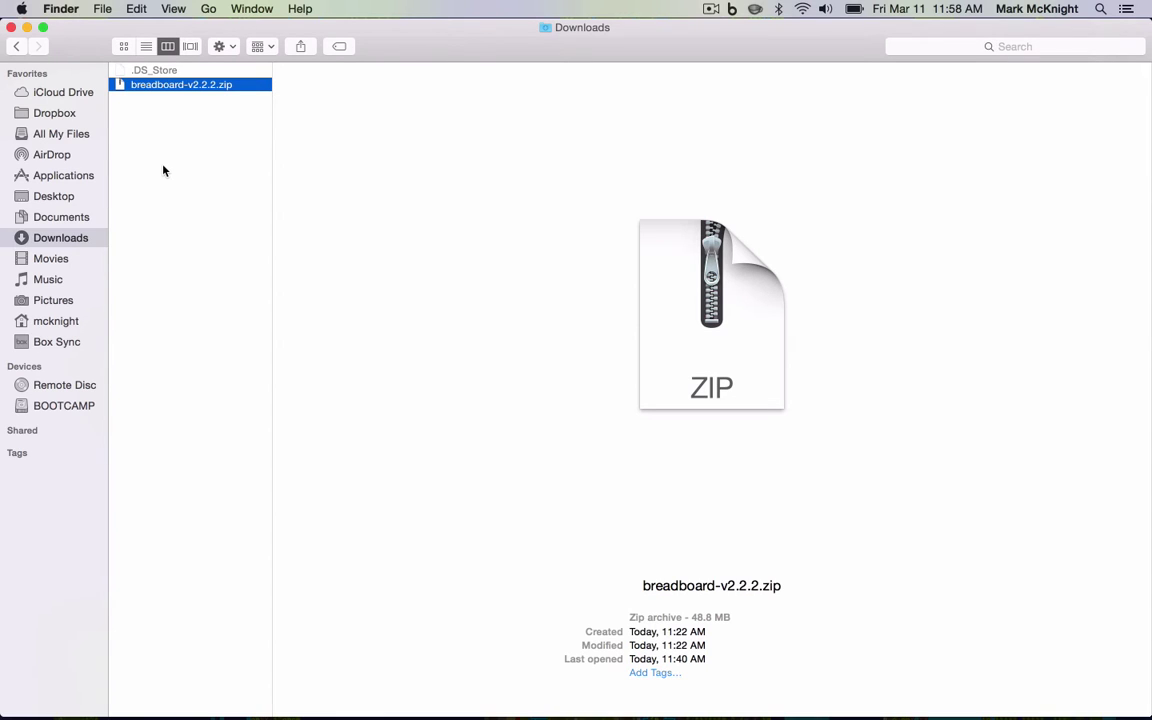
Extract breadboard-v2.2.2.zip and move the breadboard-v2.2.2 folder from Downloads into the home folder.
double_click(157, 88)
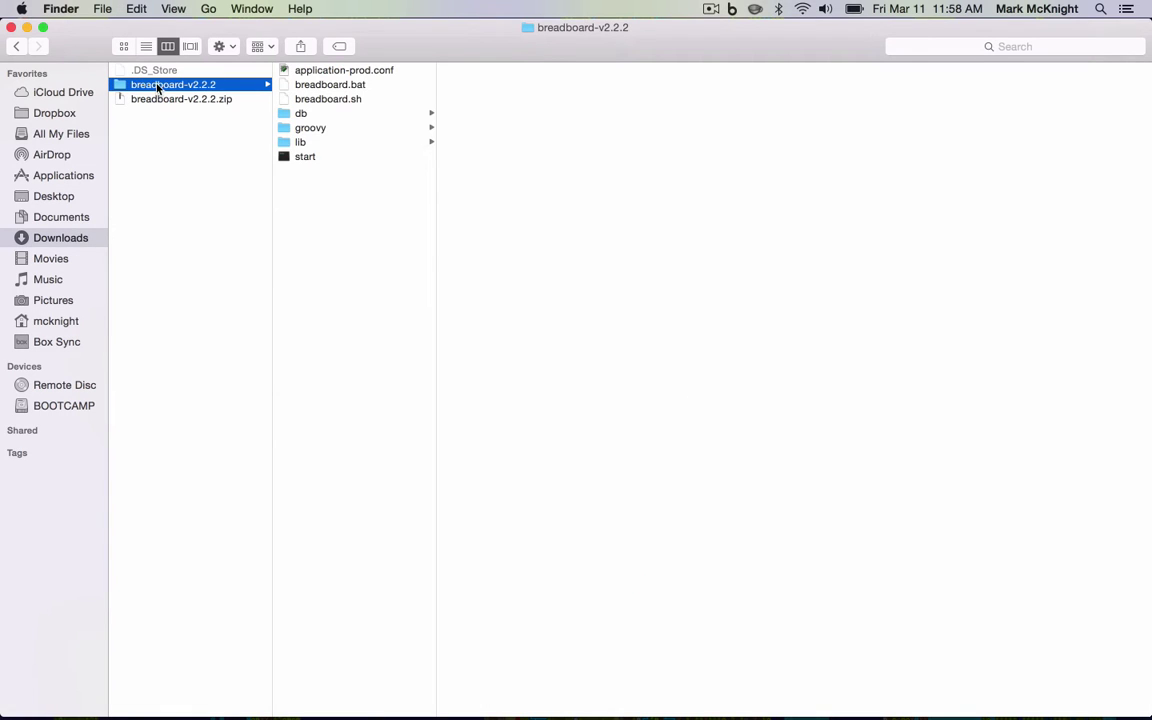
left_click_drag(157, 88, 49, 325)
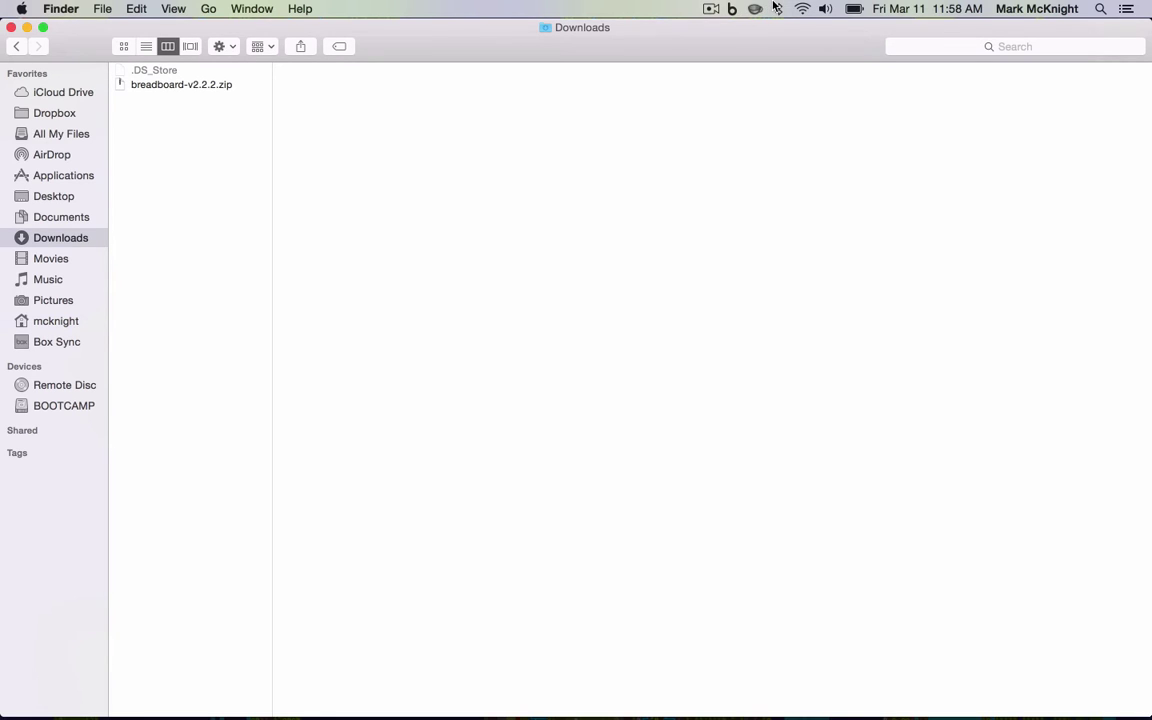
Launch Terminal through a Spotlight search for 'Terminal'.
left_click(1099, 9)
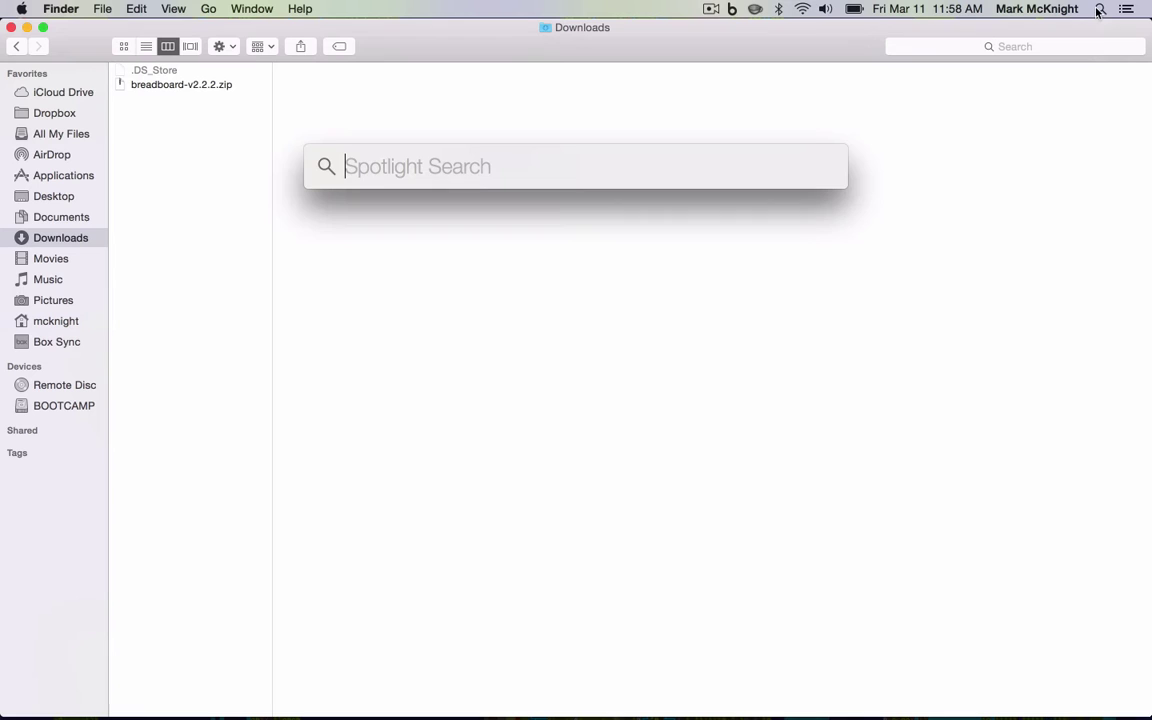
type("Termin")
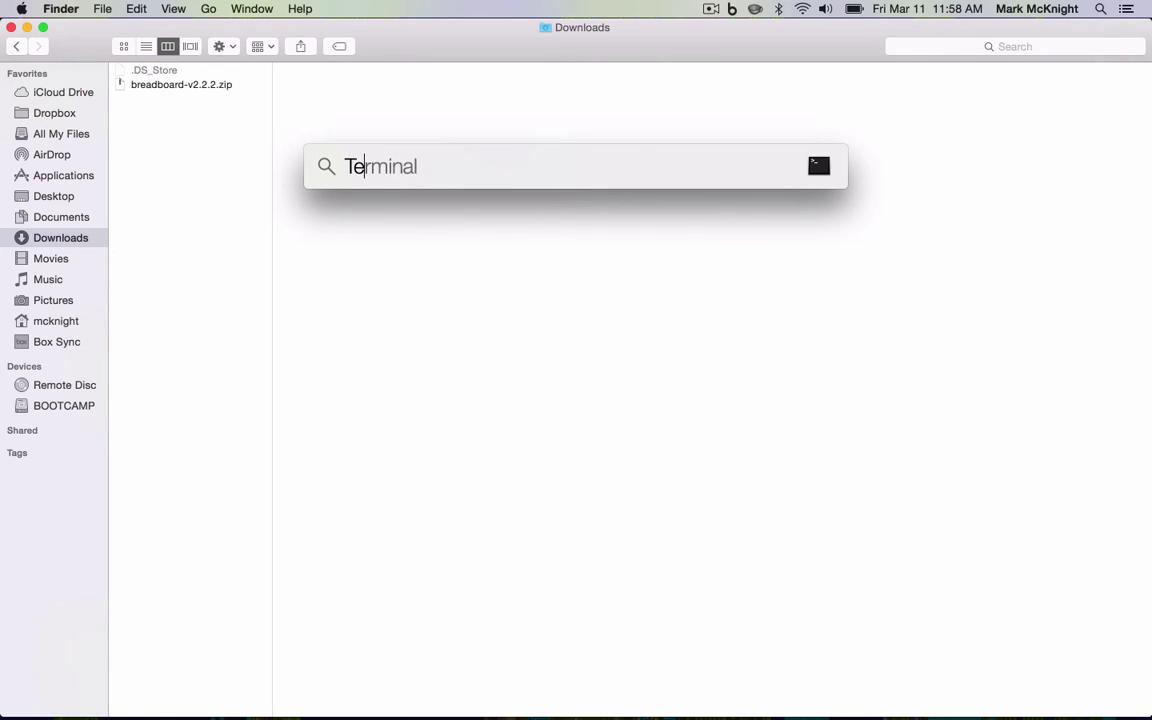
type("al")
key("Return")
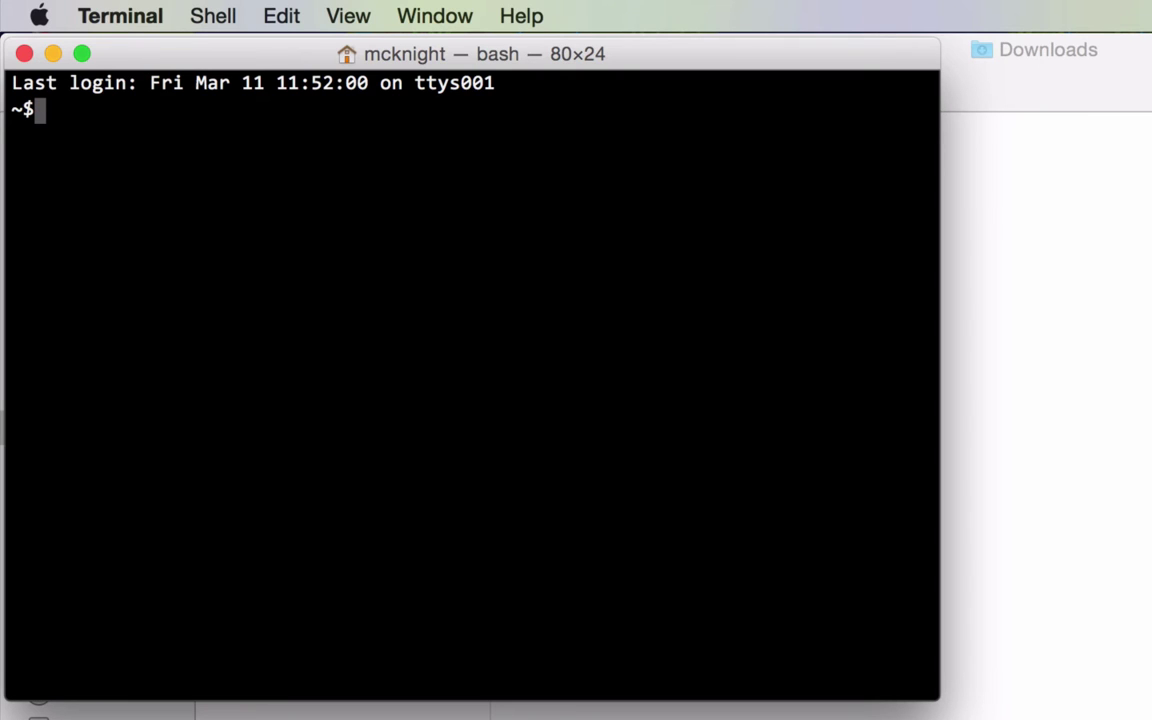
Change into breadboard-v2.2.2 and run ./breadboard.sh to serve Breadboard on port 9000.
type("cd")
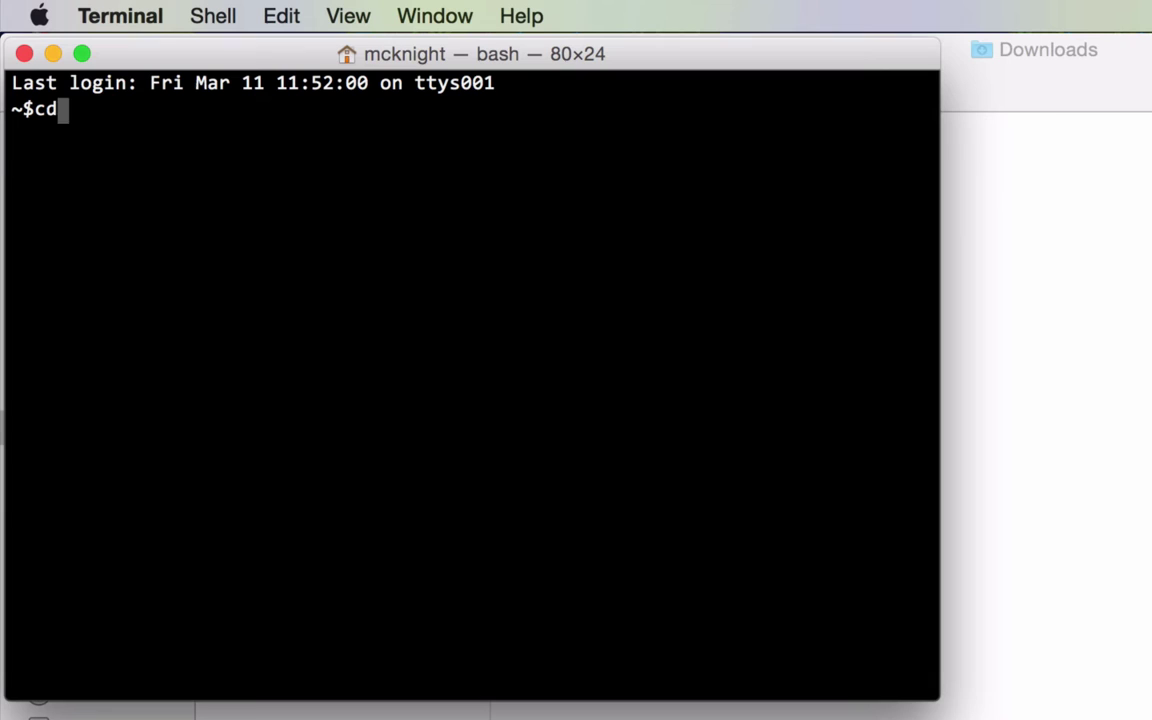
type(" br")
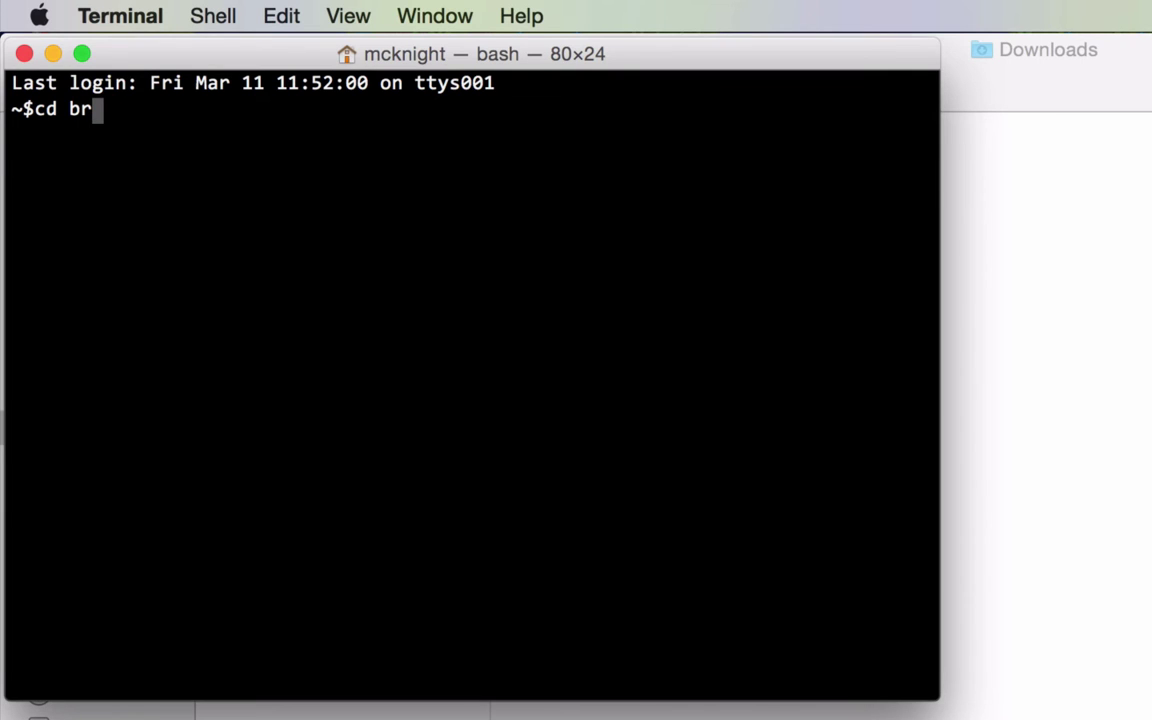
key("Tab")
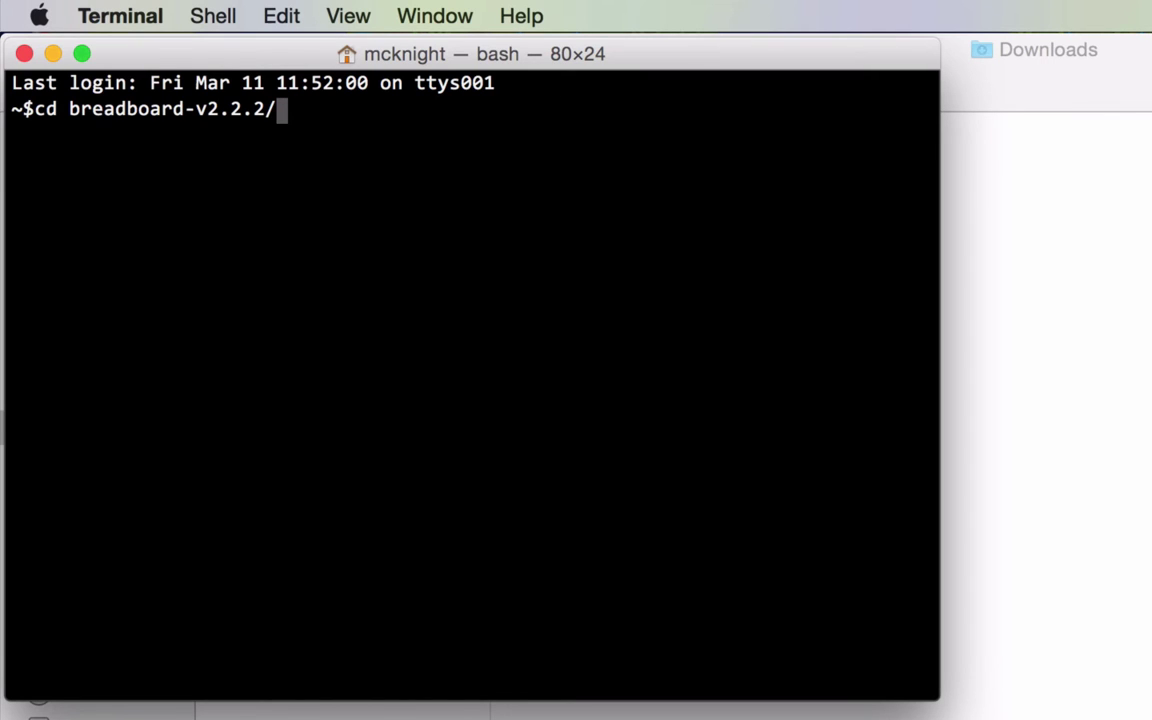
key("Return")
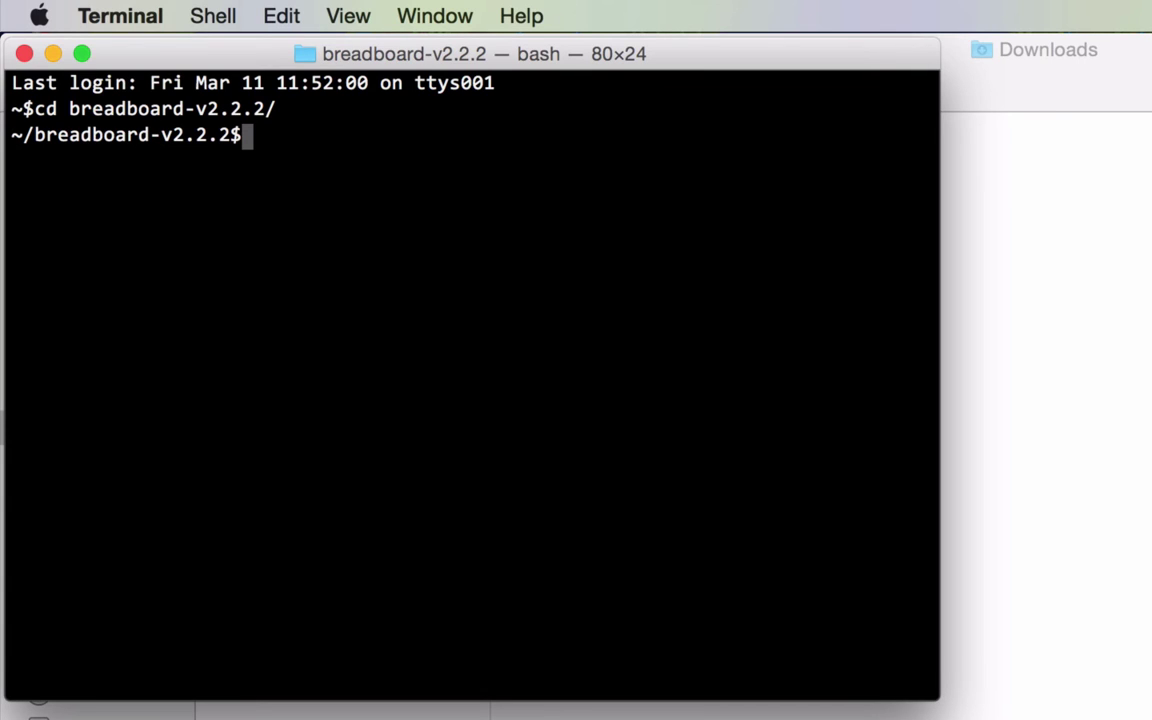
type("./br")
key("Tab")
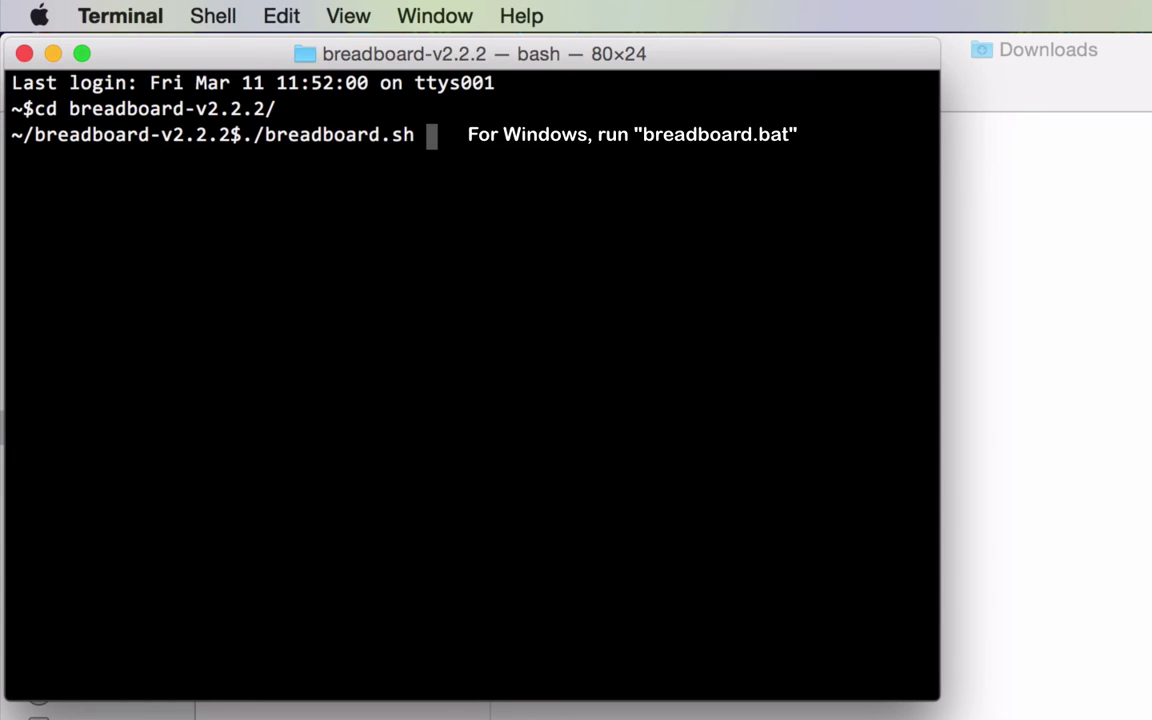
key("Return")
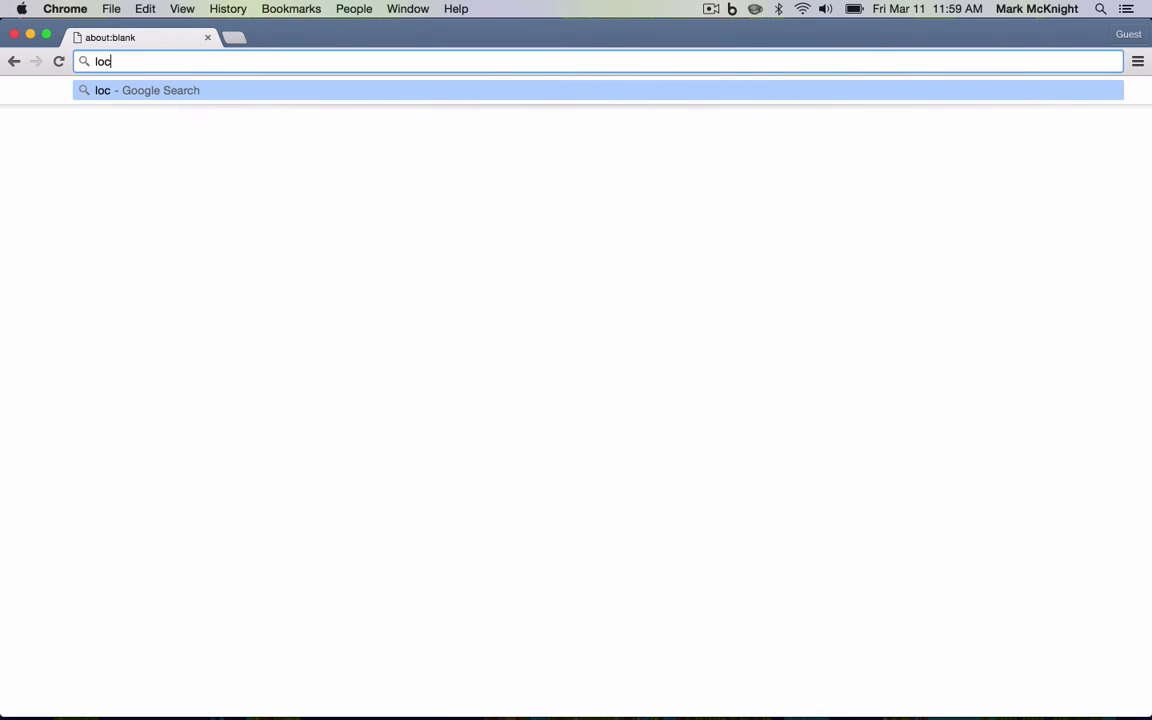
Load localhost:9000 in Chrome to reach the 'Create a new user' page.
type("alhost")
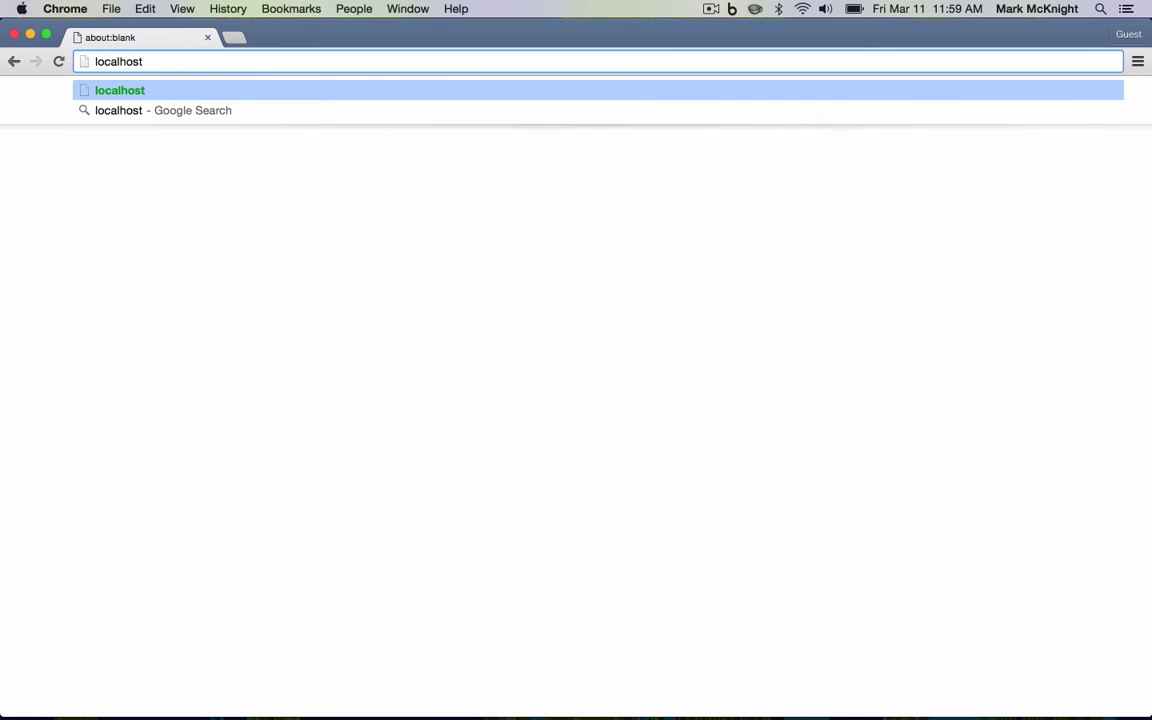
type(":")
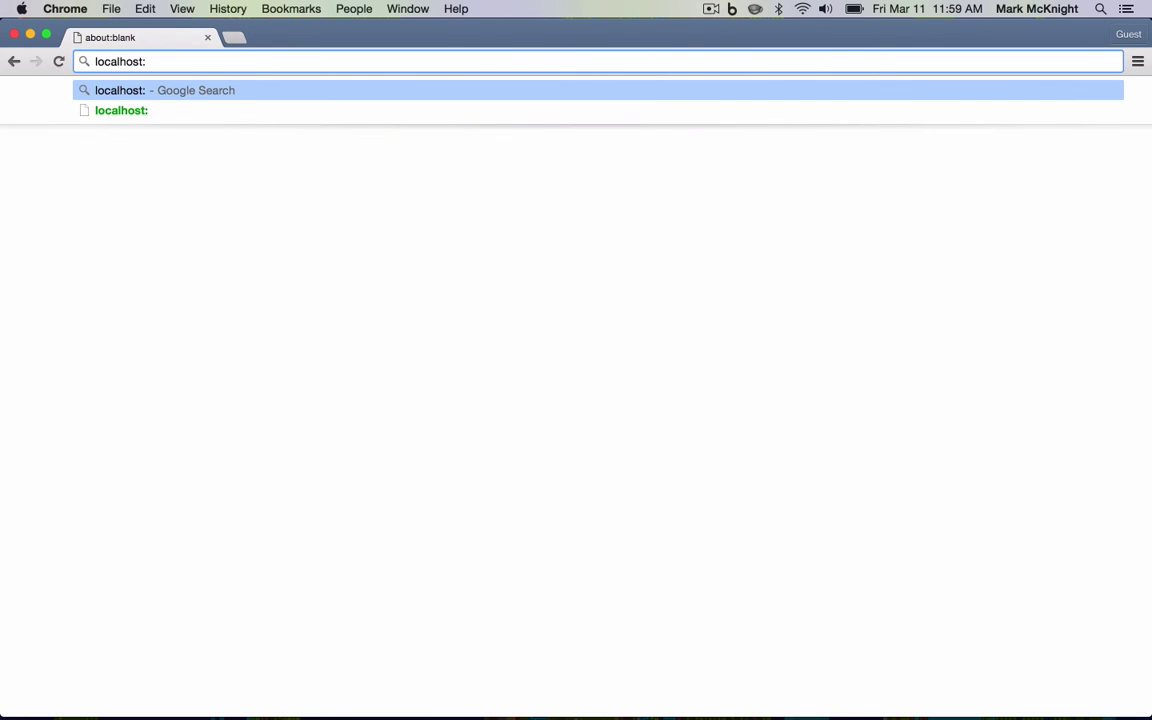
type("9000")
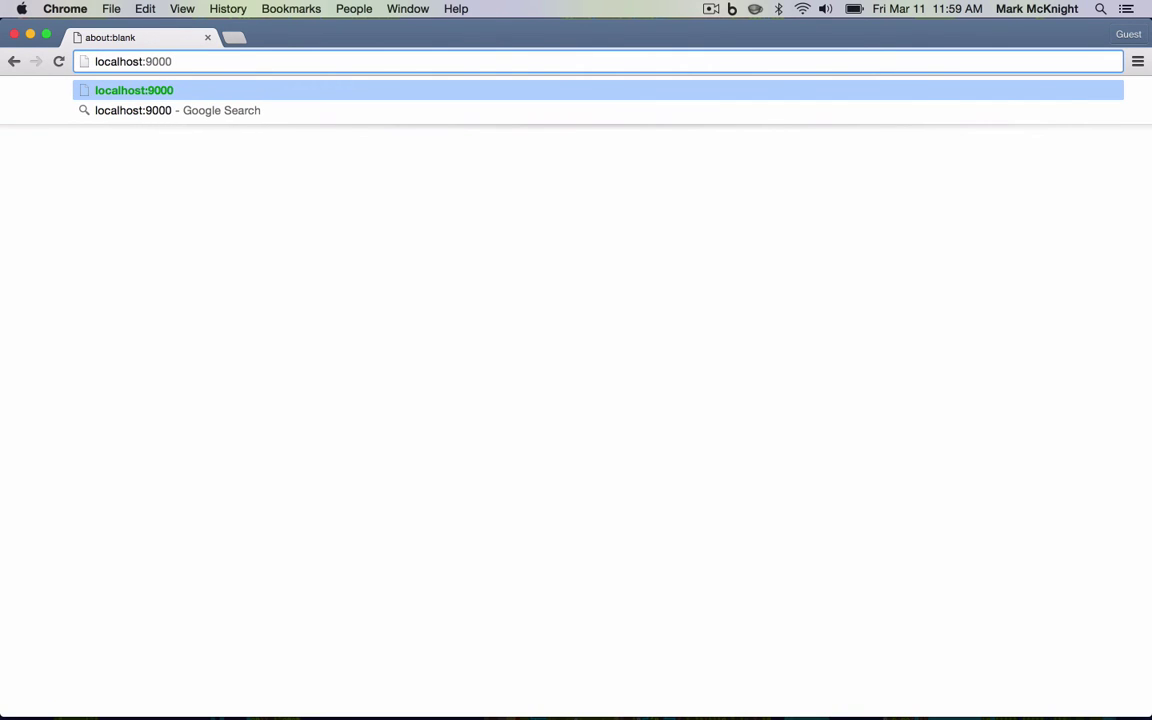
key("Return")
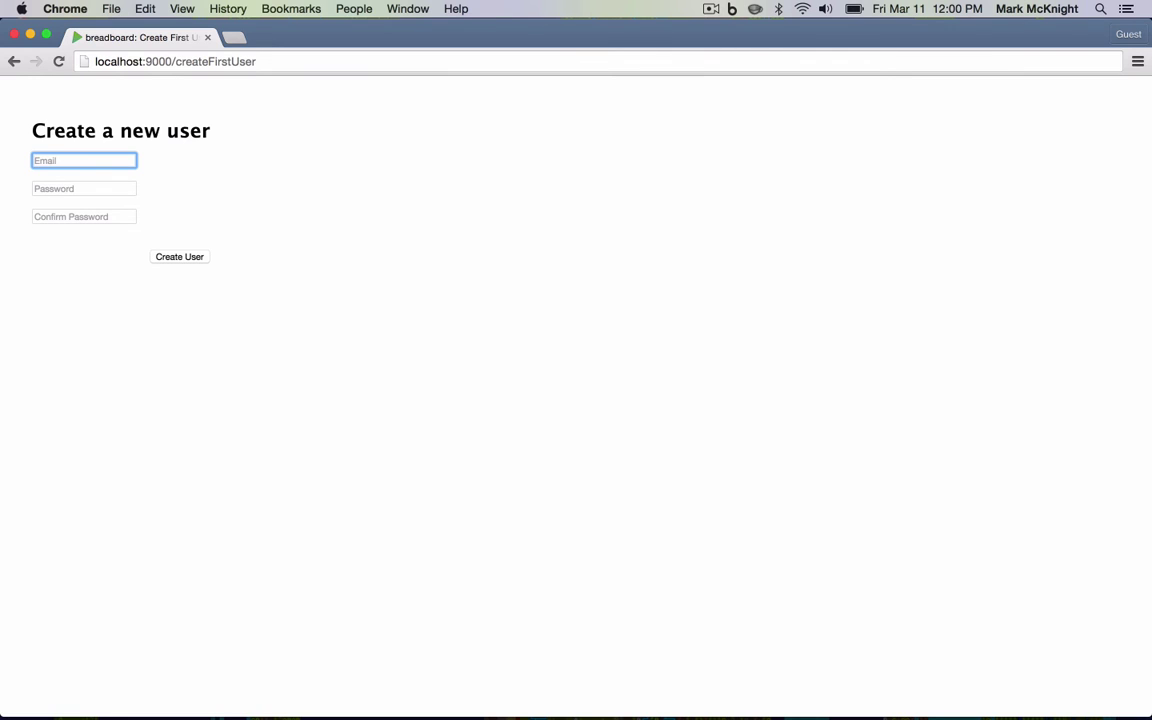
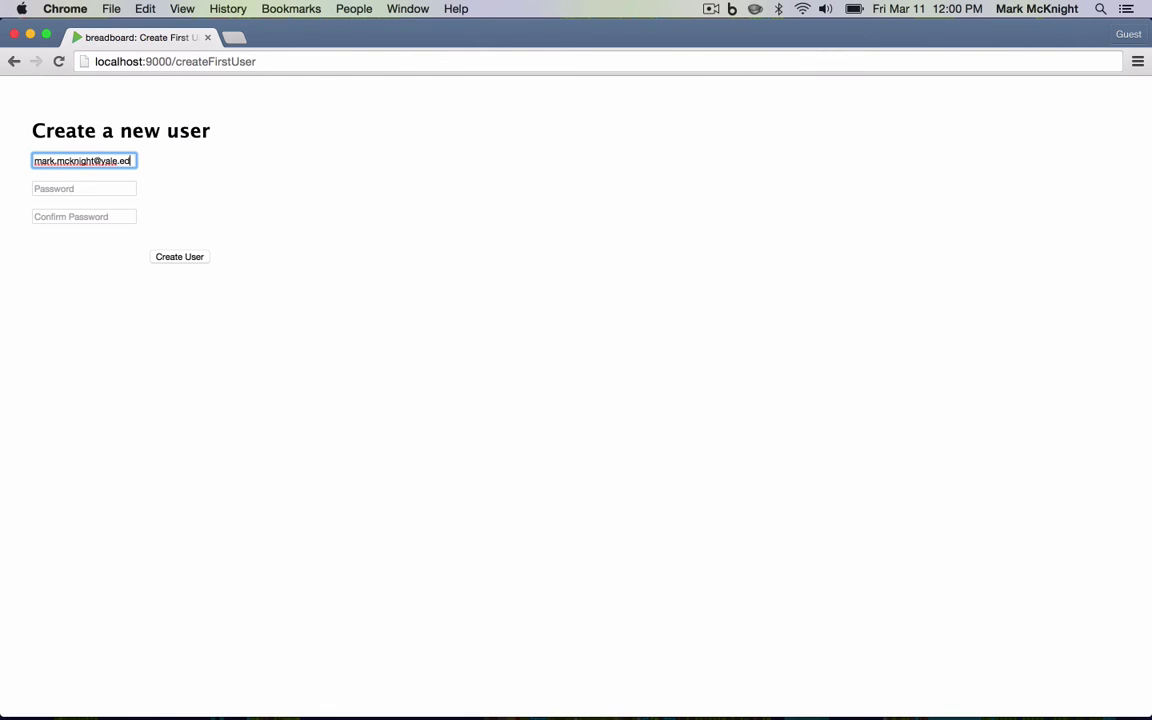
Create the first user with the account e-mail and a password entered twice.
key("Tab")
type("********")
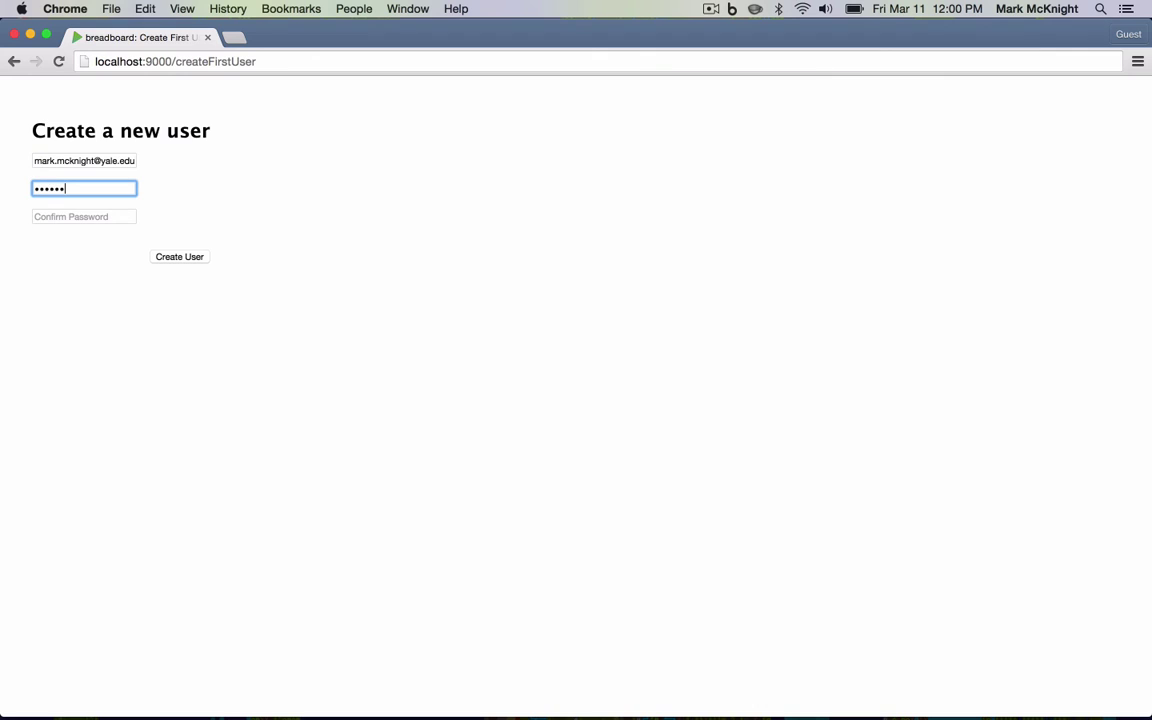
key("Tab")
type("********")
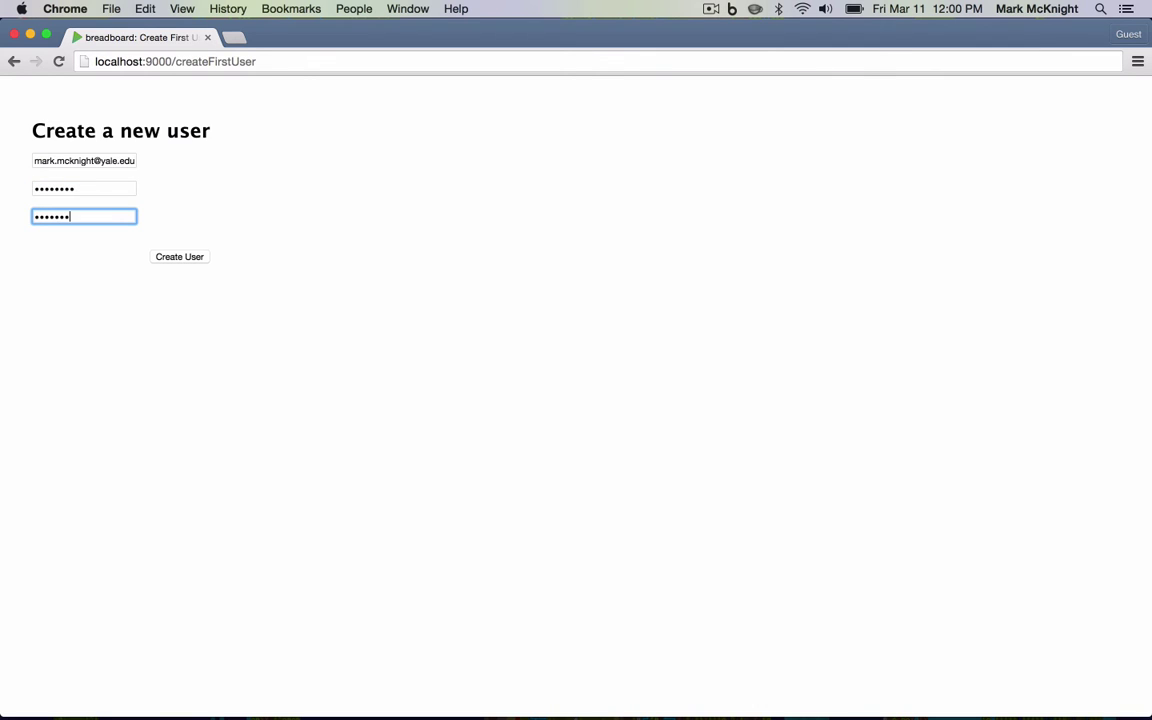
key("Return")
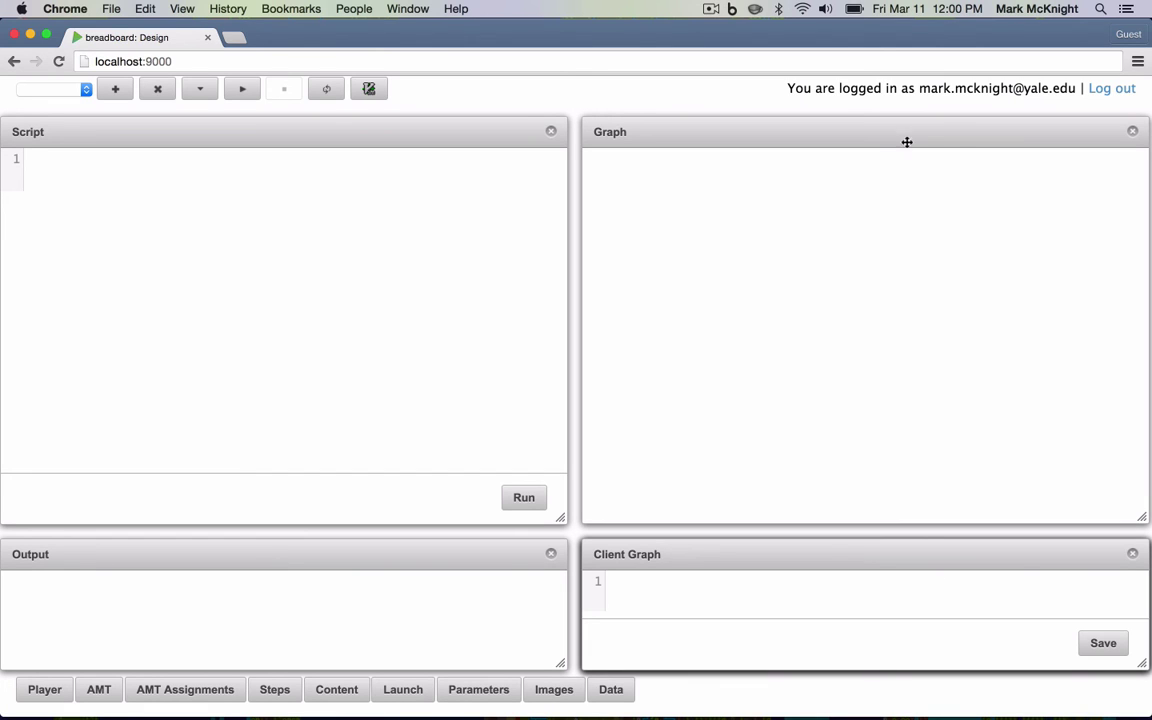
left_click(960, 89)
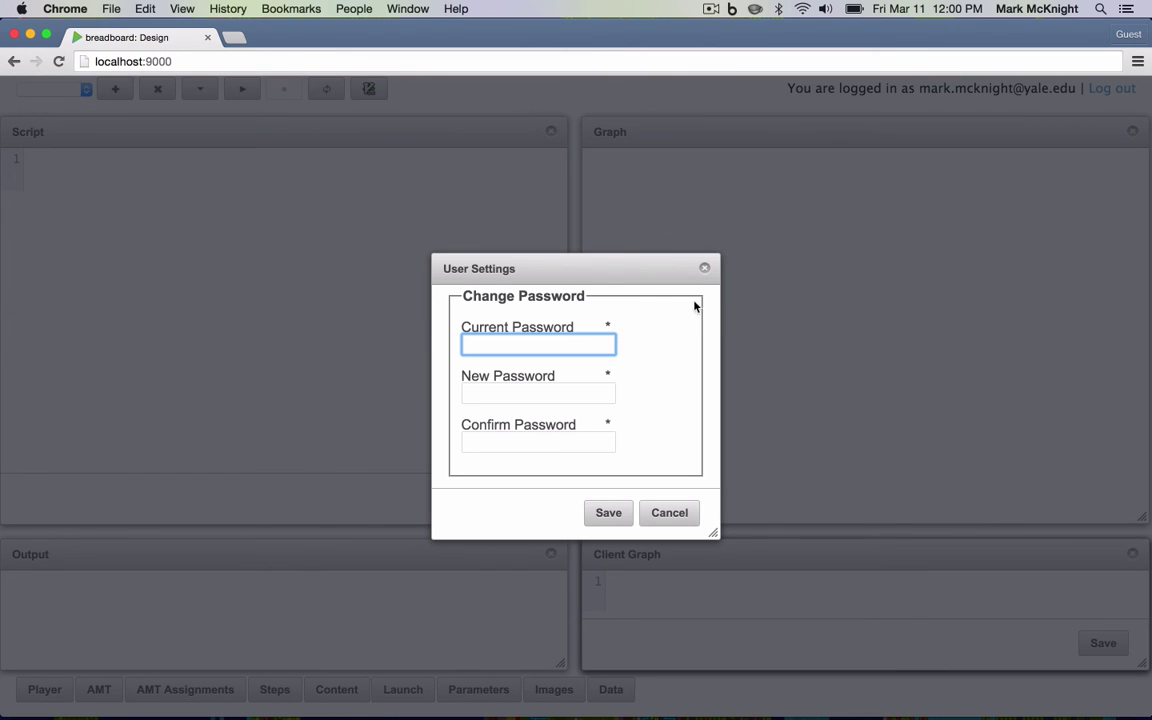
left_click(706, 270)
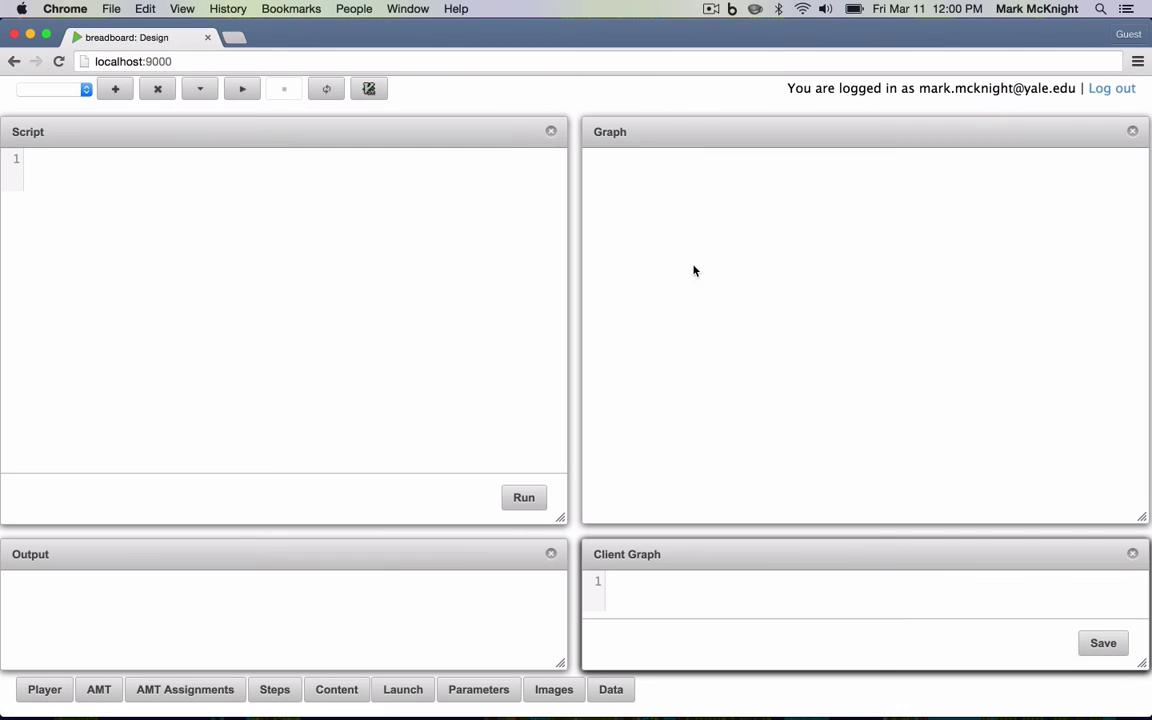
left_click(72, 90)
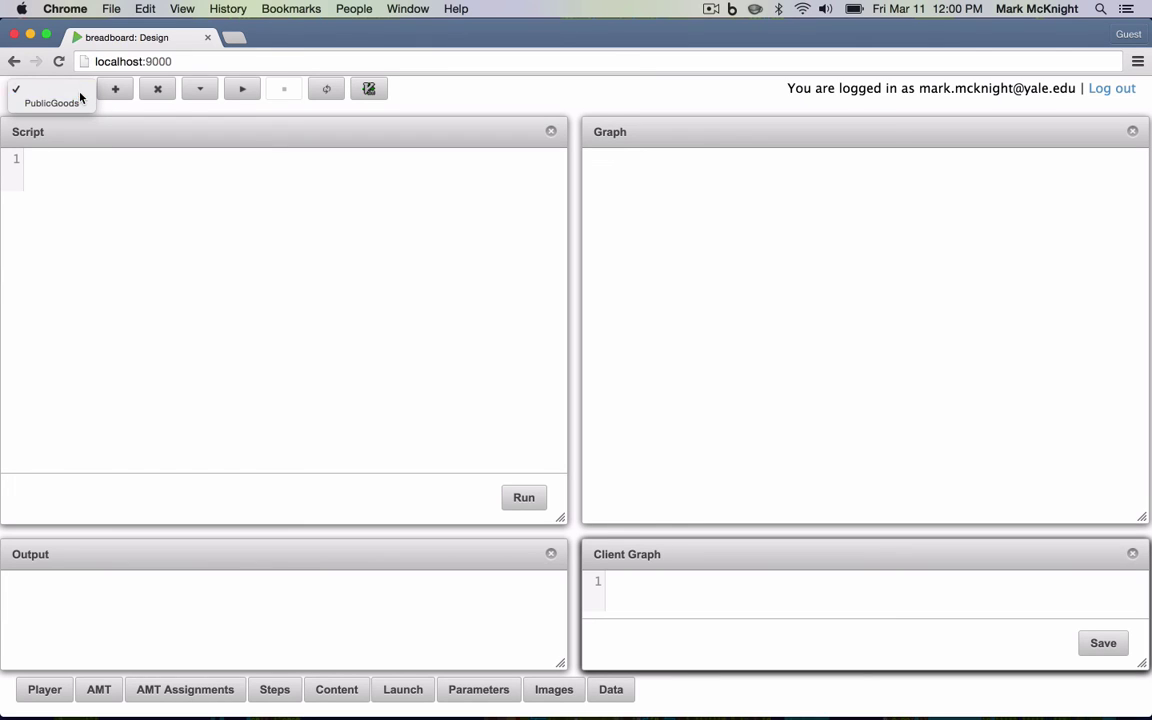
left_click(80, 93)
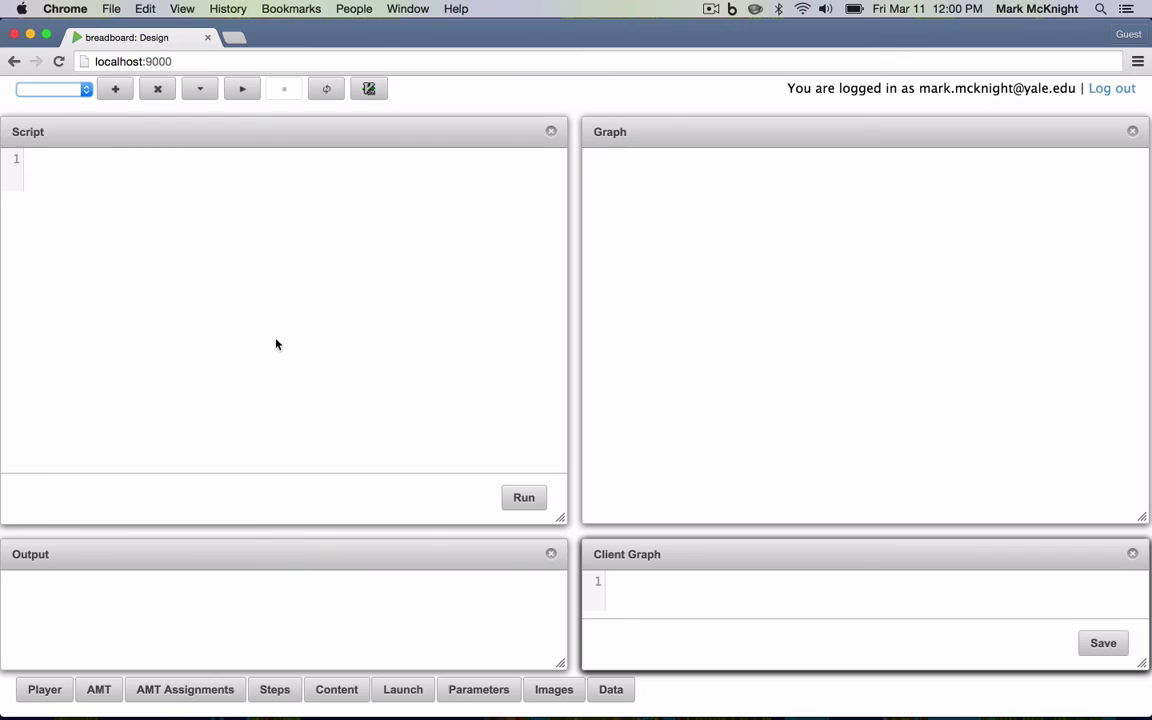
Create a new experiment named 'Demo', copied from the Default experiment.
left_click(116, 90)
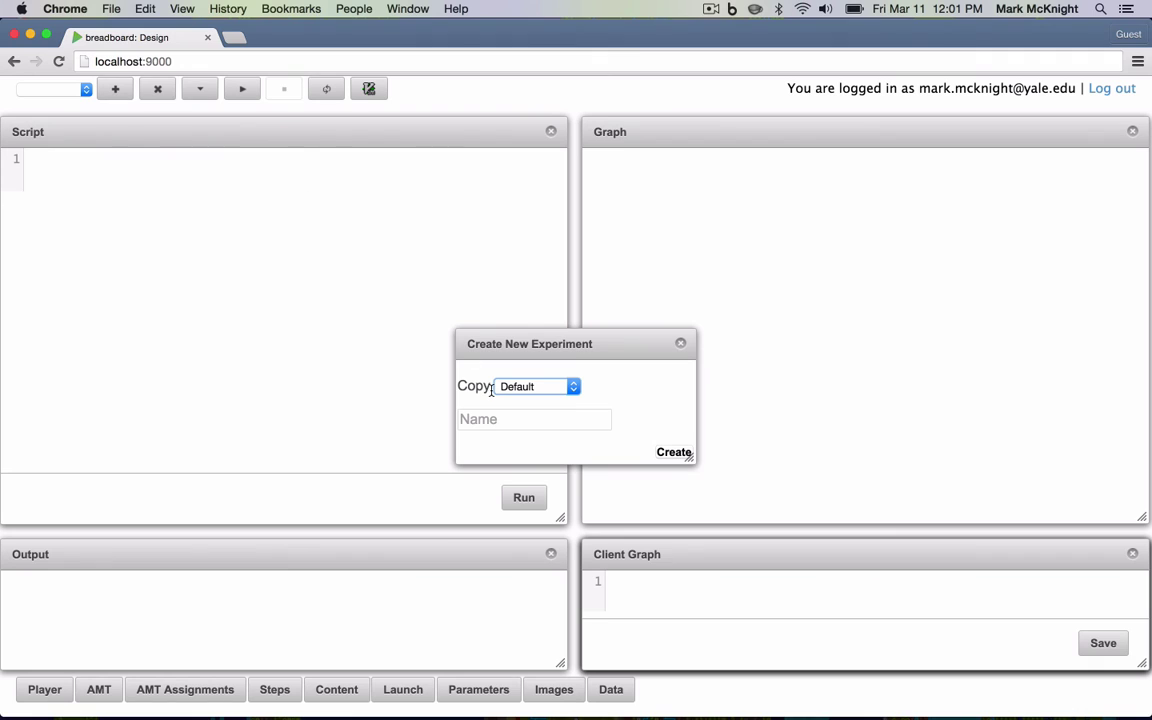
left_click(565, 387)
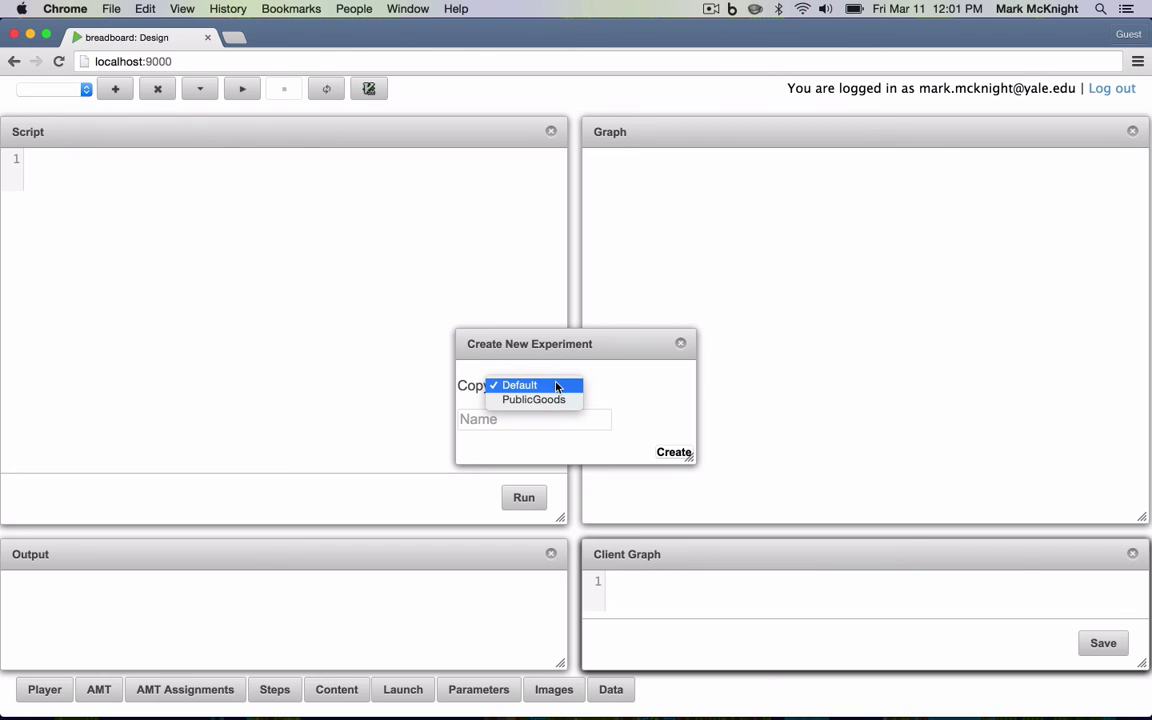
left_click(557, 387)
left_click(536, 424)
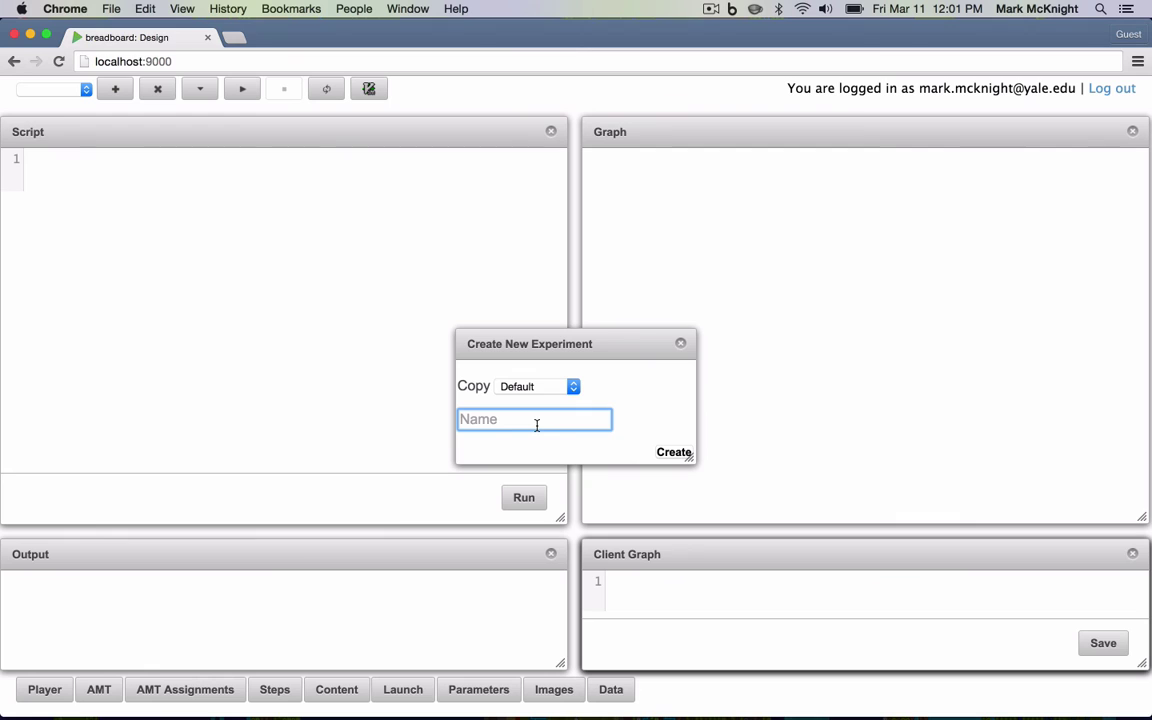
type("Demo")
left_click(675, 454)
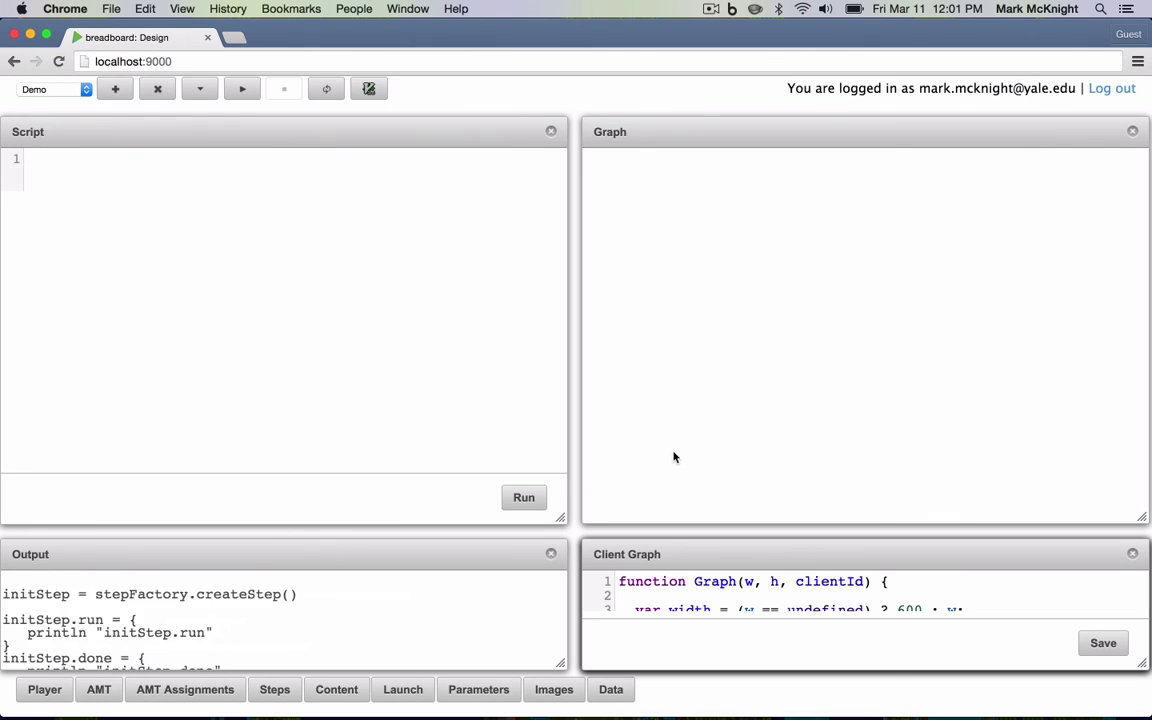